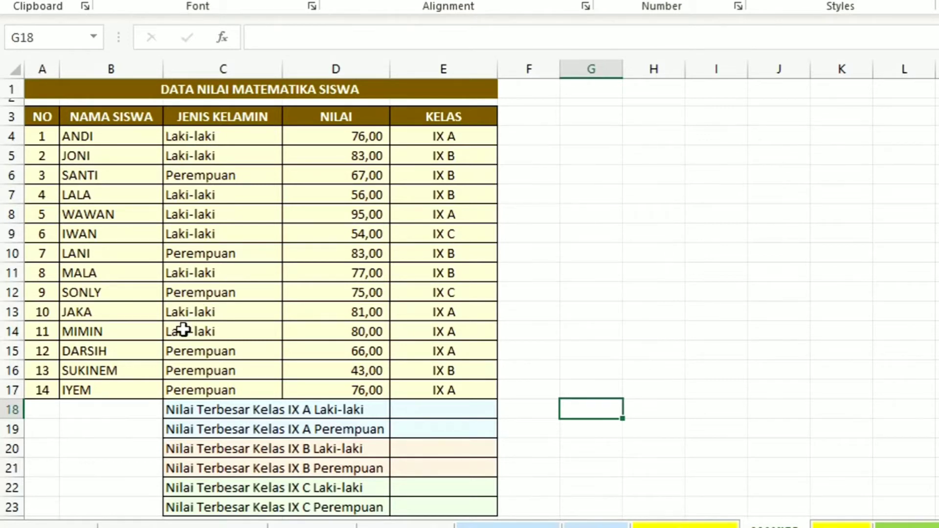
Start a MAXIFS formula in E18 with the scores D4:D17 as the max range
{"action": "left_click", "coordinate": [440, 413]}
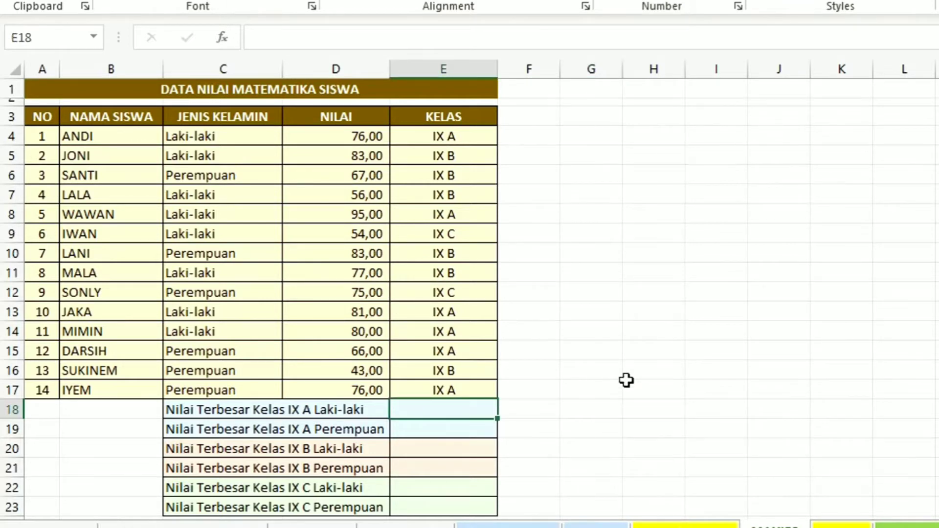
{"action": "type", "text": "="}
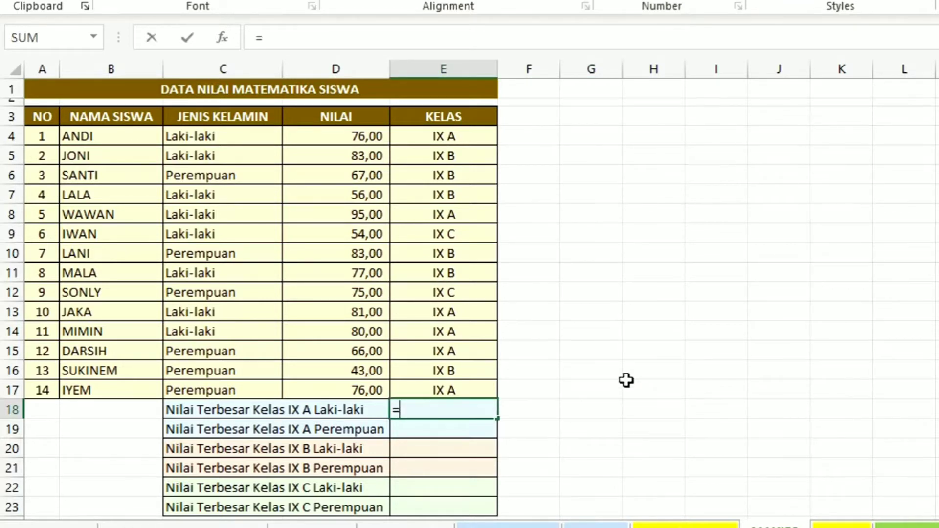
{"action": "type", "text": "MAXIFS"}
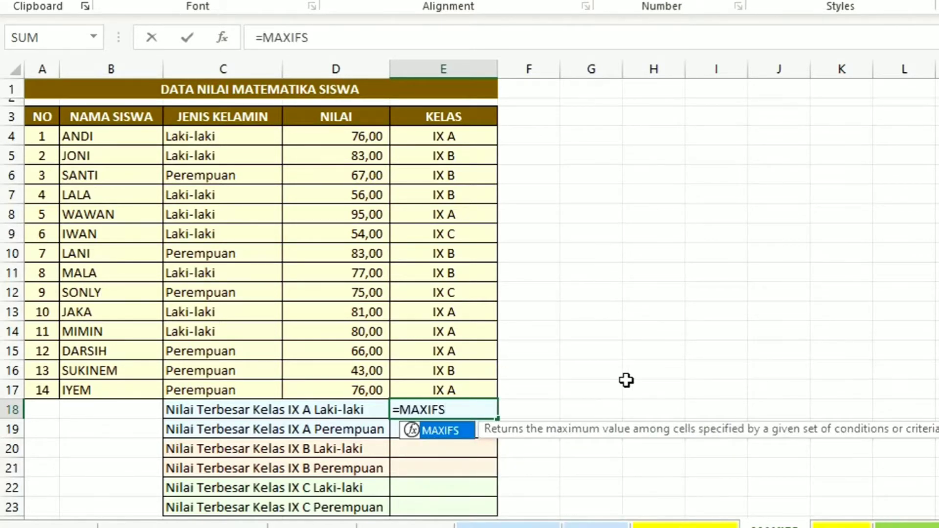
{"action": "type", "text": "("}
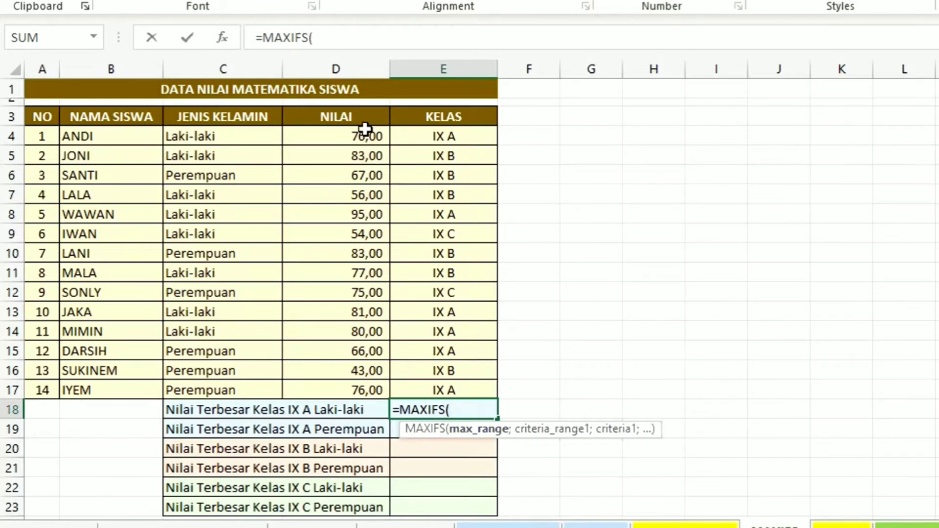
{"action": "left_click_drag", "start_coordinate": [368, 131], "coordinate": [346, 390]}
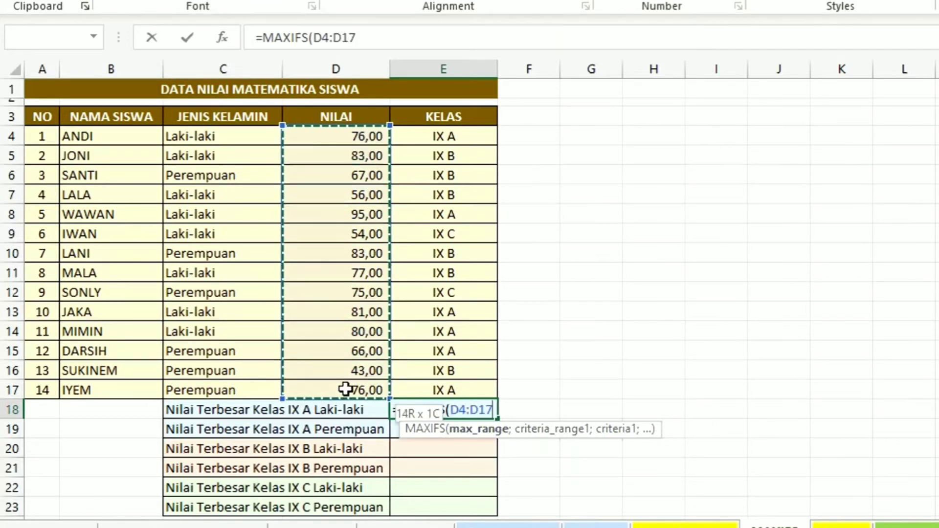
Add the gender range C4:C17 with the criterion "Laki-laki" as the first condition of the E18 formula
{"action": "type", "text": ";"}
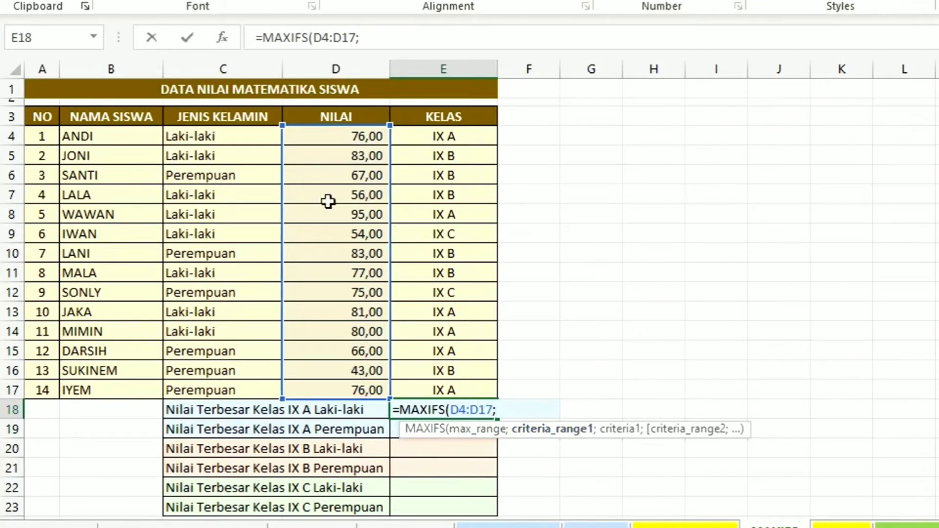
{"action": "left_click", "coordinate": [216, 133]}
{"action": "left_click_drag", "start_coordinate": [215, 134], "coordinate": [215, 391]}
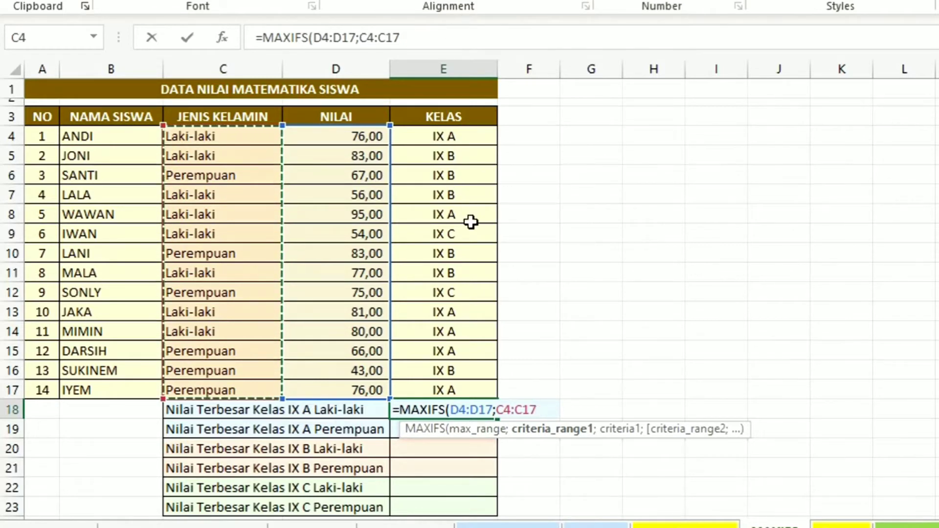
{"action": "key", "text": "shift"}
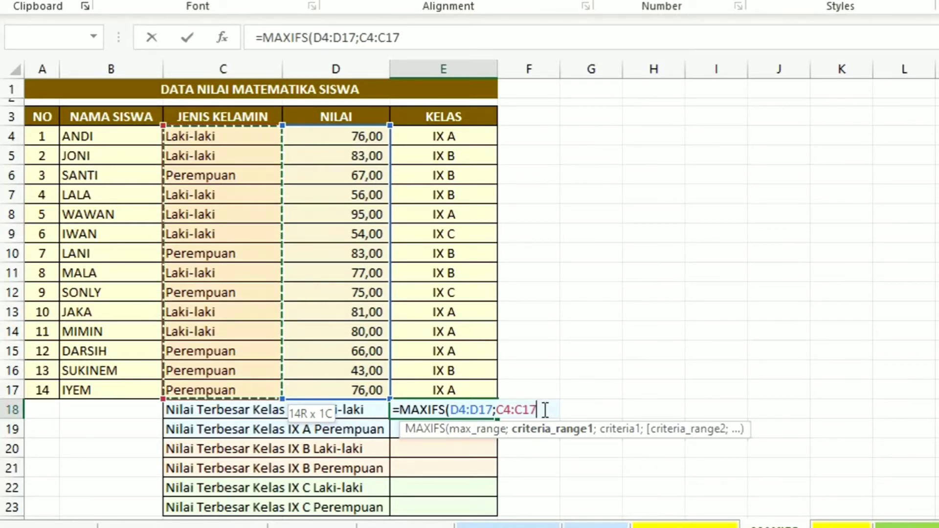
{"action": "type", "text": ";"}
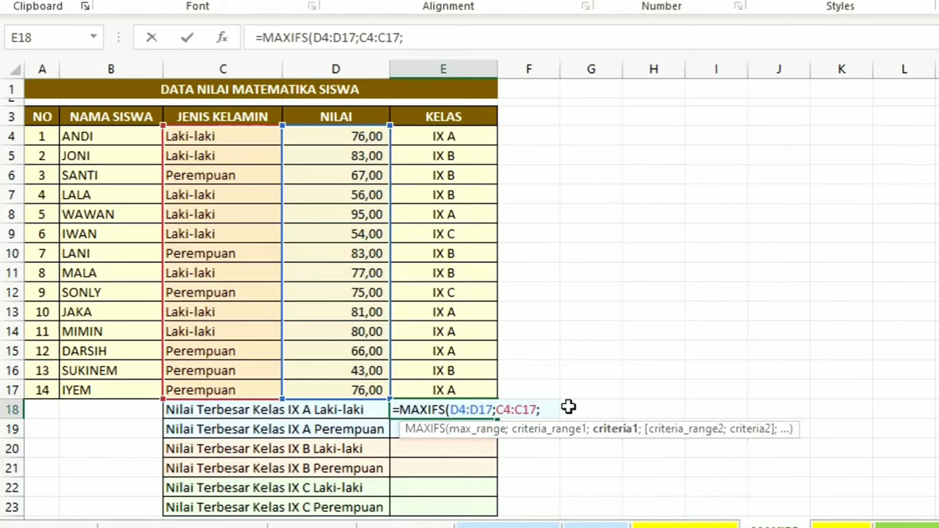
{"action": "type", "text": " \"Laki-"}
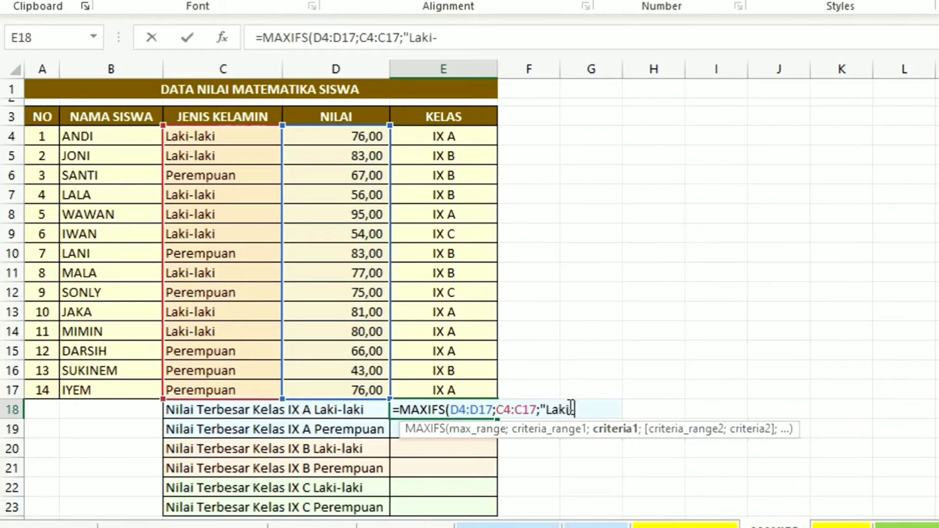
{"action": "type", "text": "laki\""}
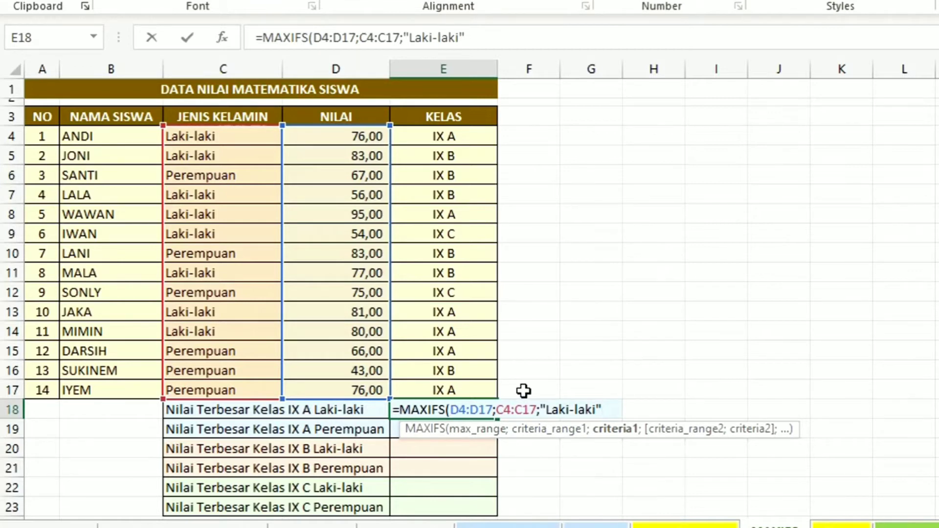
Add the class range E4:E17 with the criterion "IX A" as the second condition and complete the E18 formula
{"action": "type", "text": ";"}
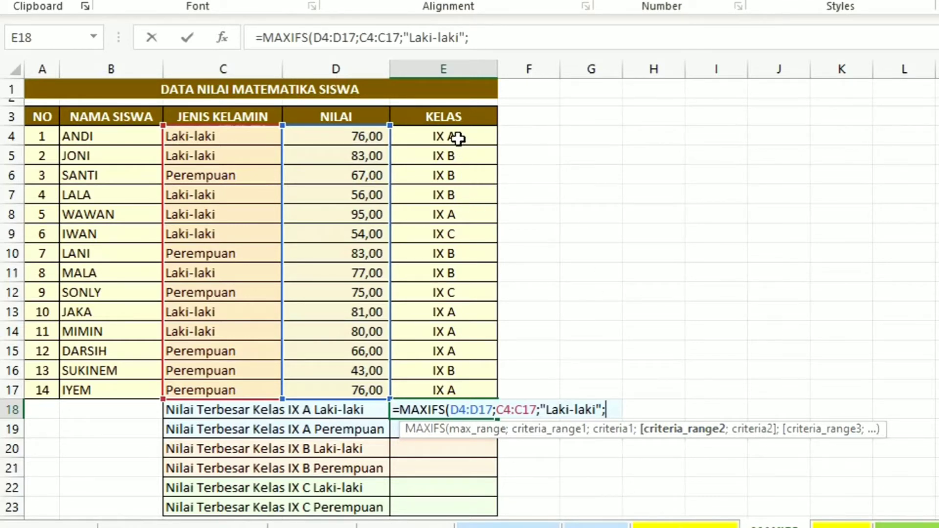
{"action": "left_click_drag", "start_coordinate": [459, 139], "coordinate": [450, 386]}
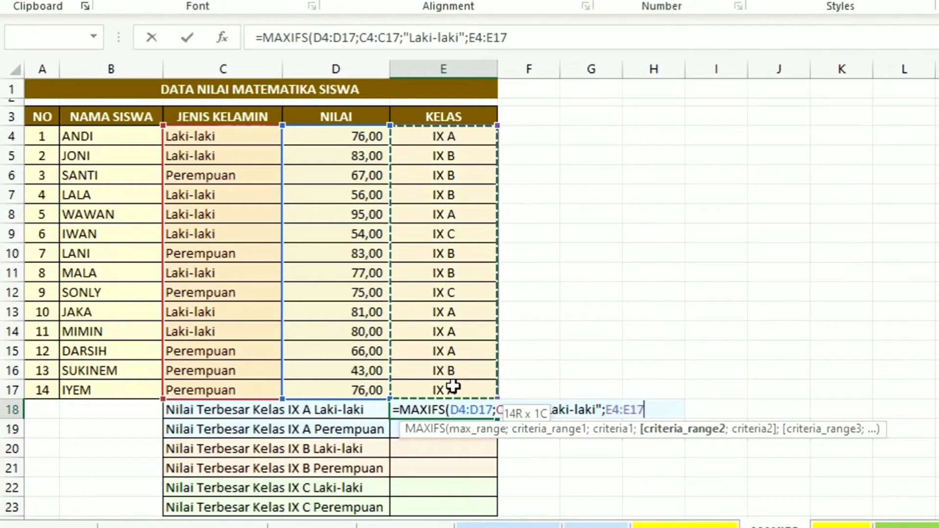
{"action": "type", "text": ";\""}
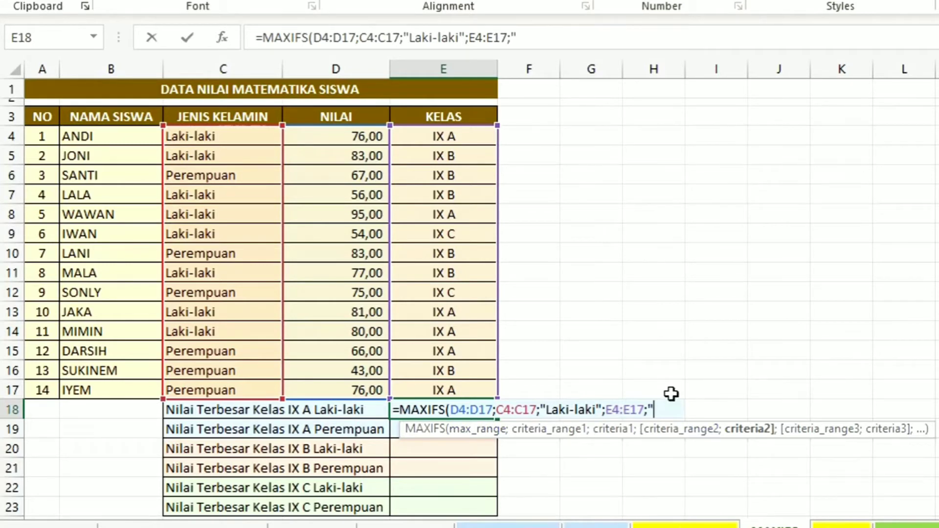
{"action": "type", "text": "IX A\""}
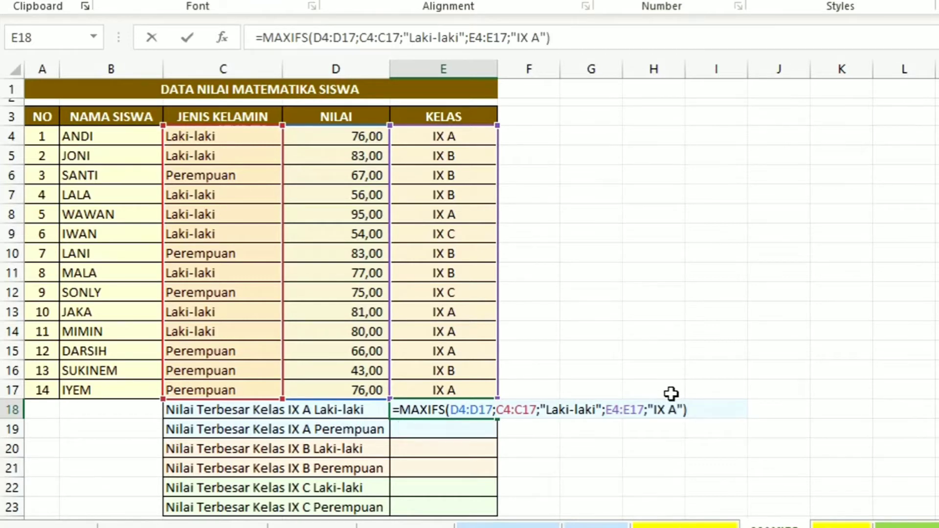
{"action": "key", "text": "Return"}
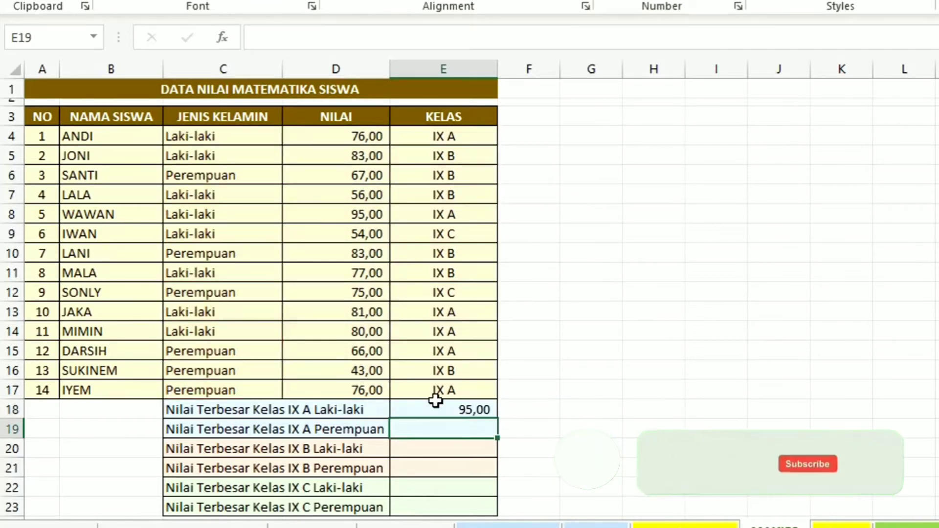
Copy the full MAXIFS formula text from E18, leaving that cell's formula as it is
{"action": "left_click", "coordinate": [455, 406]}
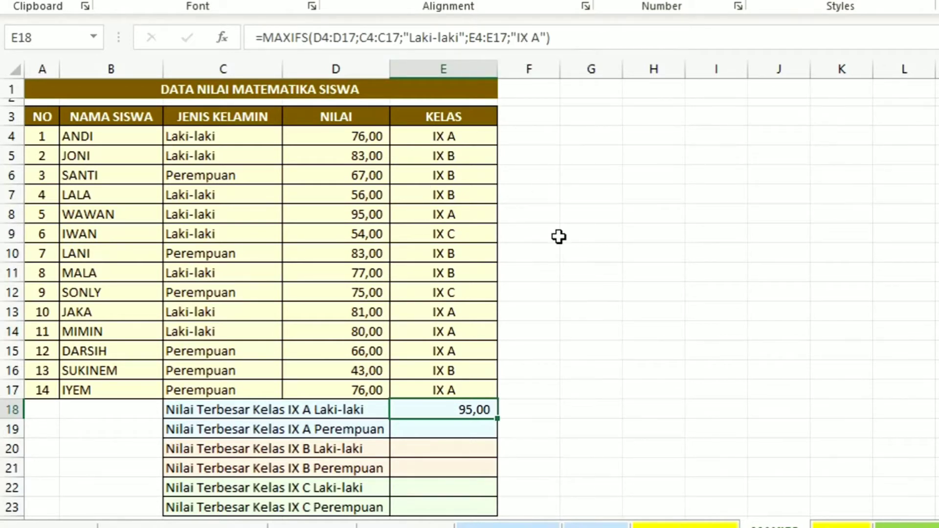
{"action": "key", "text": "Down"}
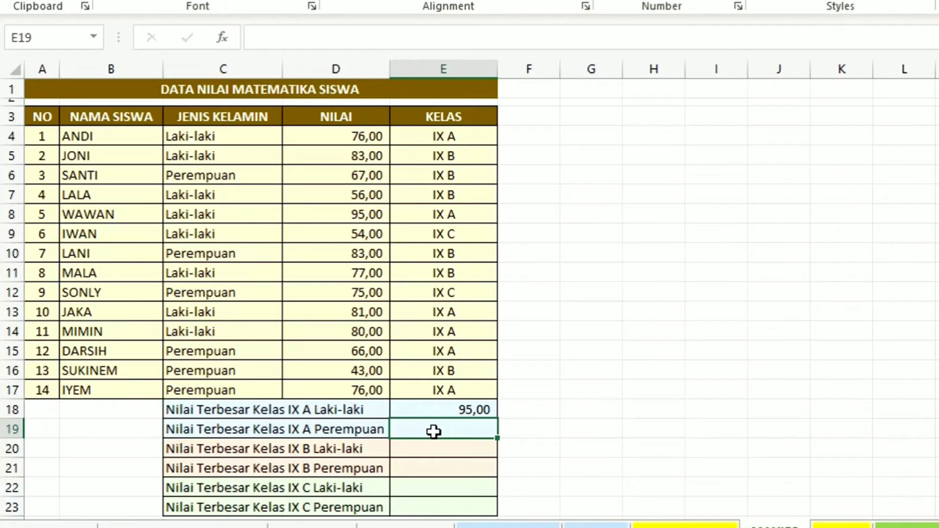
{"action": "left_click", "coordinate": [471, 411]}
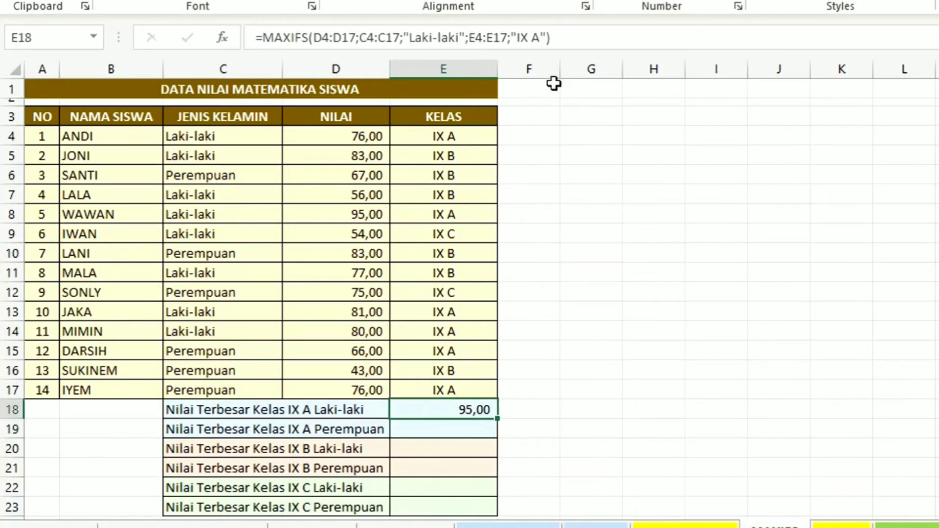
{"action": "left_click_drag", "start_coordinate": [574, 37], "coordinate": [174, 26]}
{"action": "key", "text": "ctrl+c"}
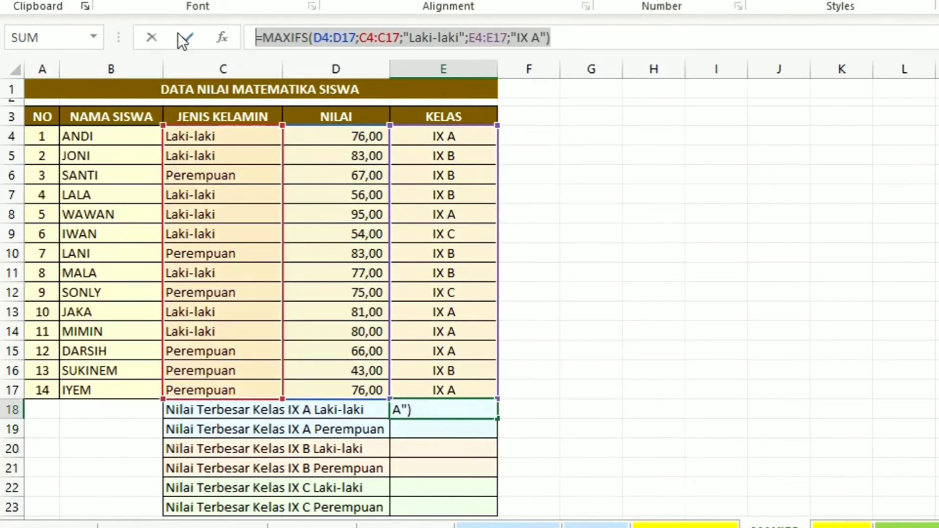
{"action": "key", "text": "Return"}
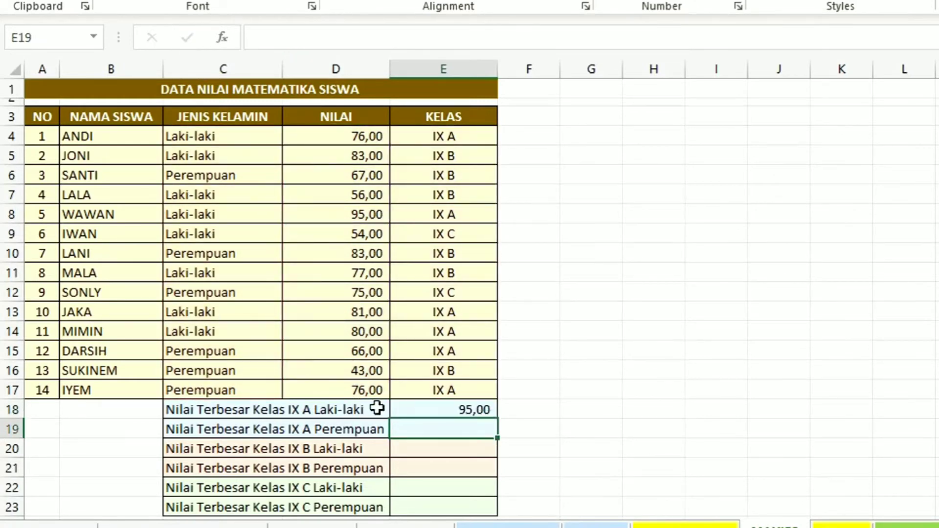
Paste the copied formula text into E19 and change its gender criterion to "Perempuan"
{"action": "double_click", "coordinate": [421, 430]}
{"action": "key", "text": "ctrl+v"}
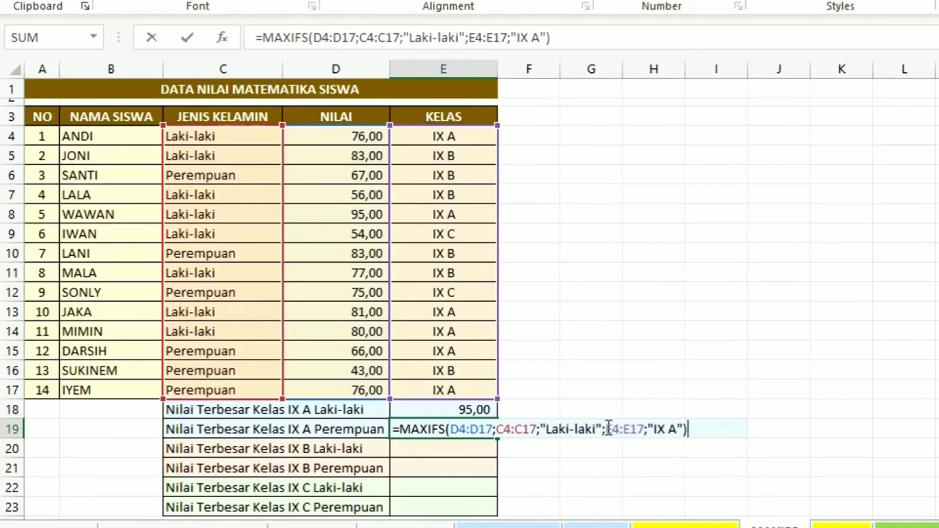
{"action": "left_click_drag", "start_coordinate": [597, 430], "coordinate": [547, 430]}
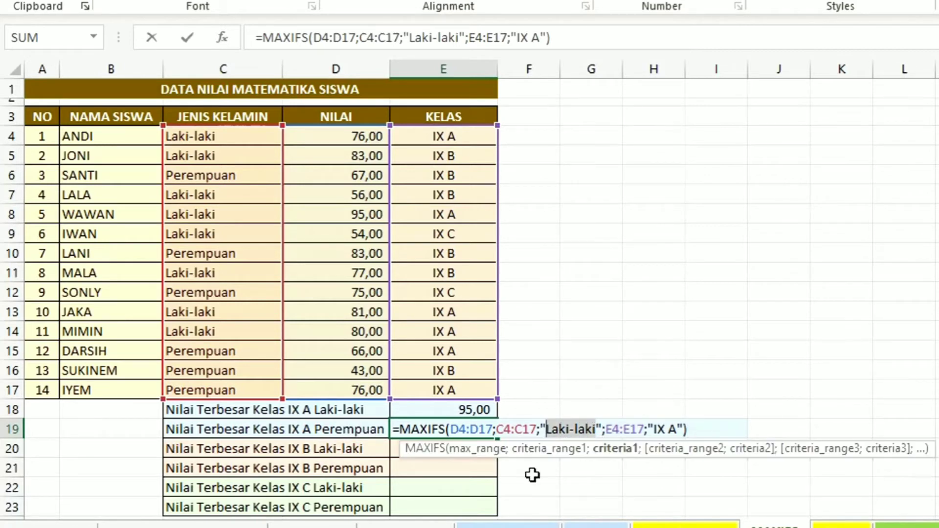
{"action": "type", "text": "Perempuan"}
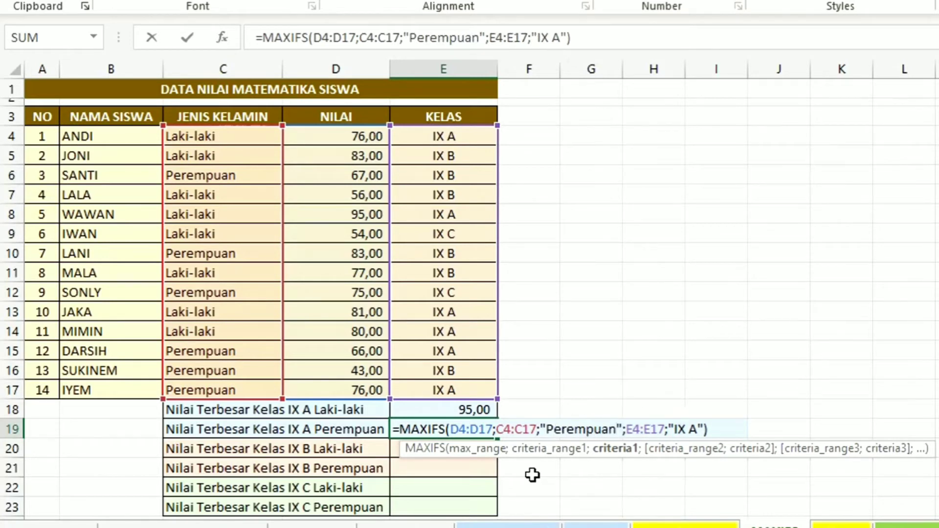
{"action": "key", "text": "Return"}
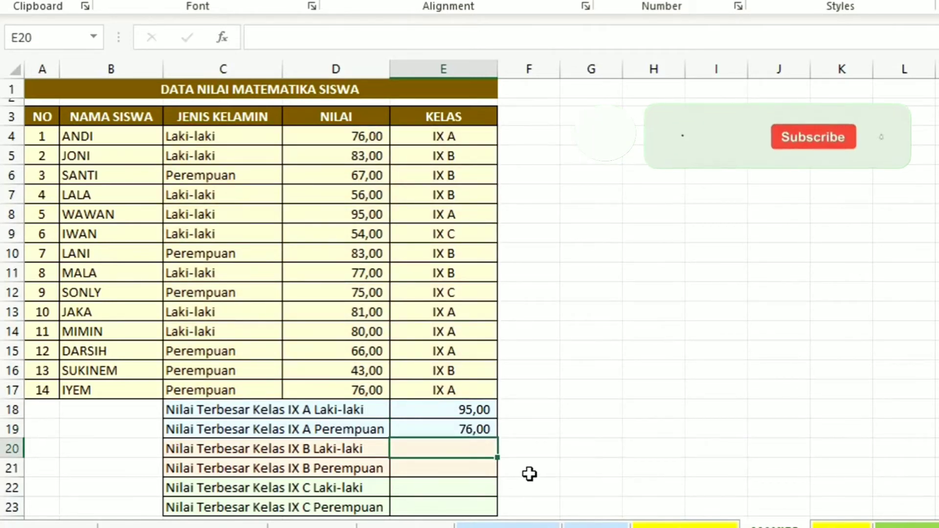
Paste the copied formula text into E20 and change its class criterion to "IX B"
{"action": "double_click", "coordinate": [443, 454]}
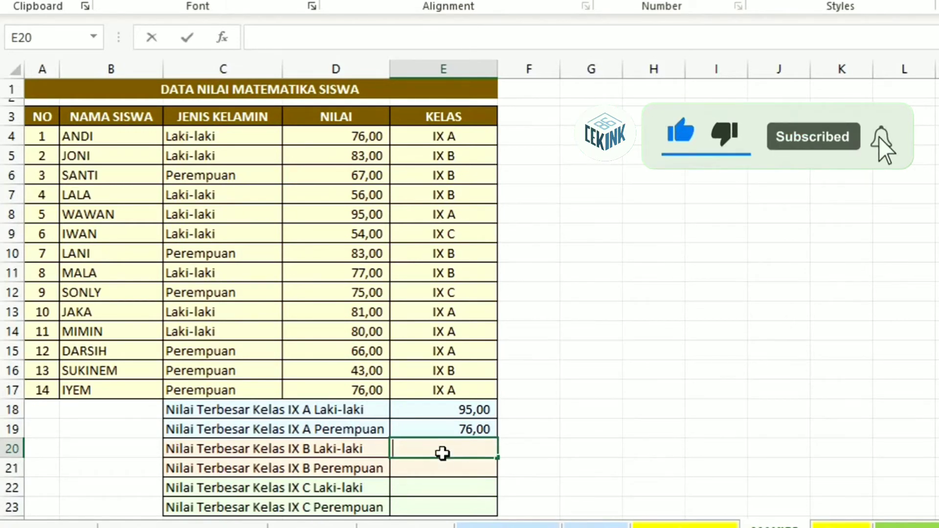
{"action": "key", "text": "ctrl+v"}
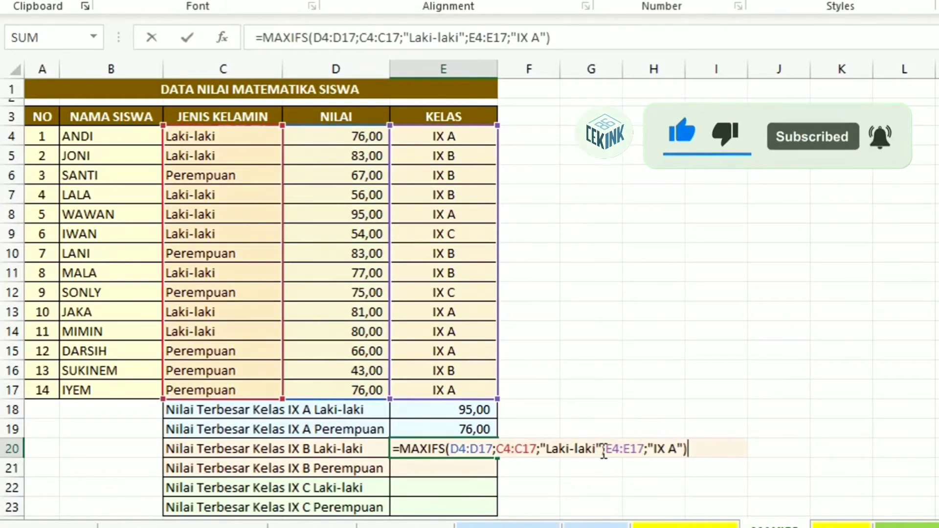
{"action": "left_click", "coordinate": [671, 449]}
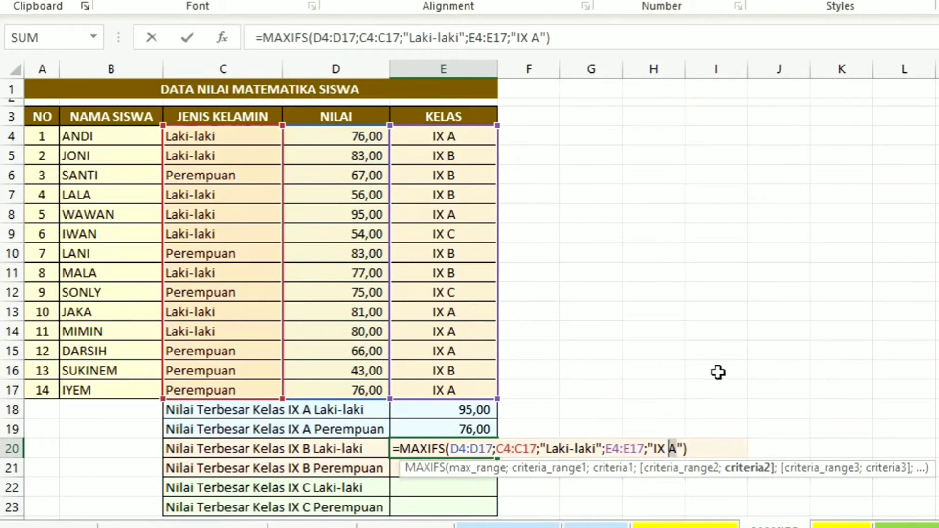
{"action": "type", "text": "B"}
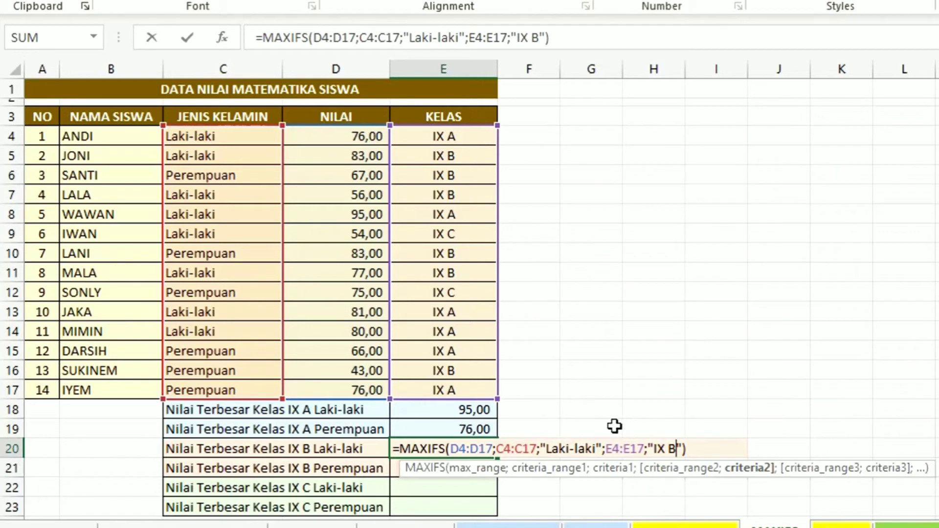
{"action": "key", "text": "Return"}
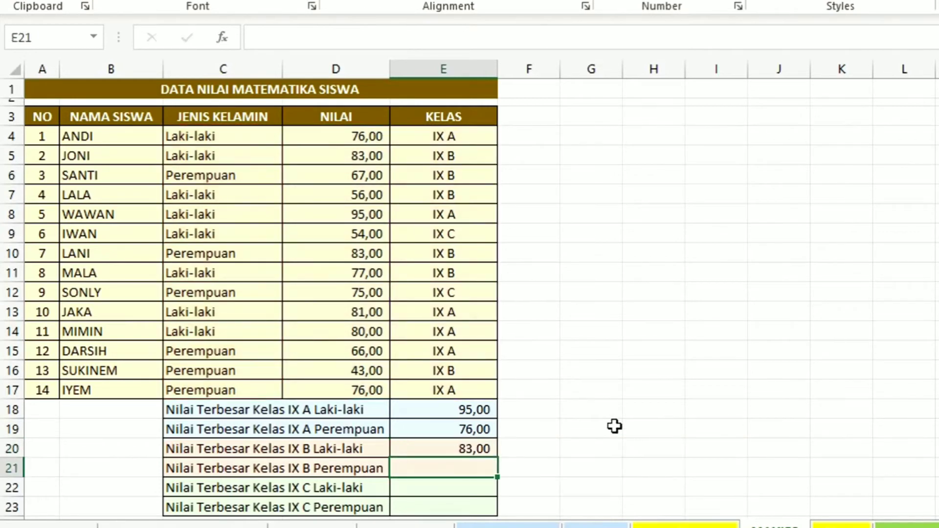
Paste the copied MAXIFS formula text into E21 and change its criteria to class "IX B" and gender "Perempuan"
{"action": "double_click", "coordinate": [460, 468]}
{"action": "key", "text": "ctrl+v"}
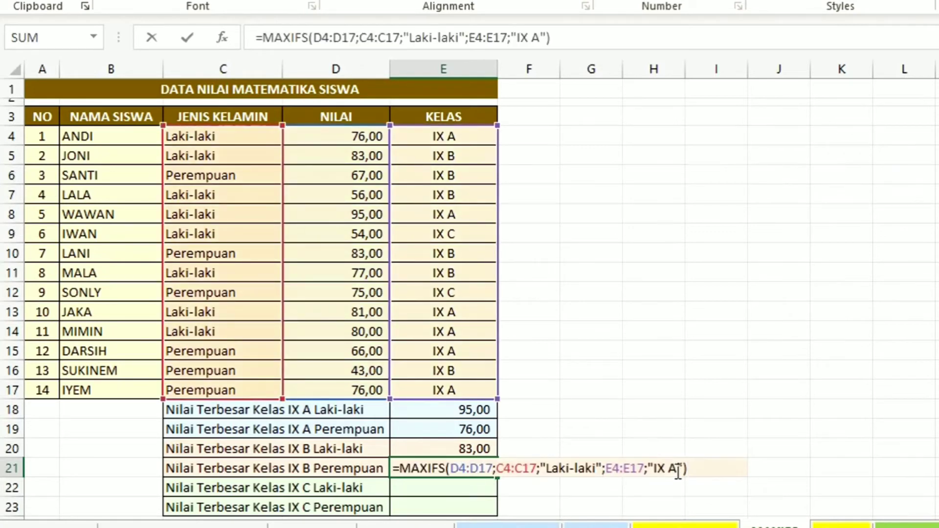
{"action": "left_click_drag", "start_coordinate": [678, 471], "coordinate": [665, 470]}
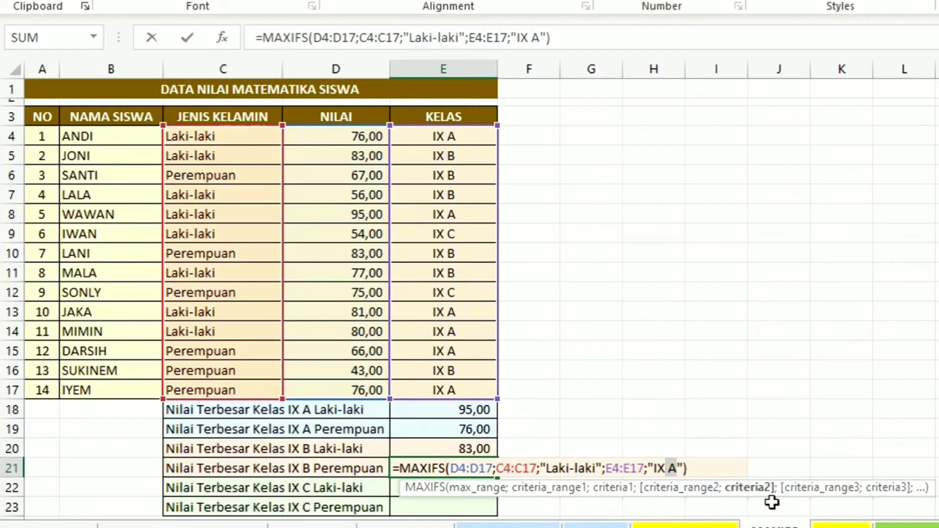
{"action": "key", "text": "BackSpace"}
{"action": "type", "text": "B"}
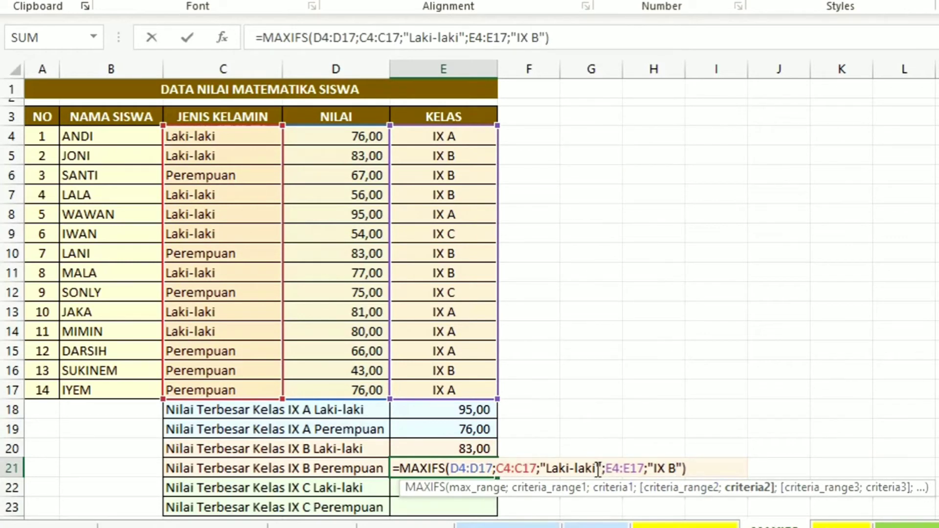
{"action": "left_click_drag", "start_coordinate": [598, 471], "coordinate": [545, 470]}
{"action": "type", "text": "Peremp"}
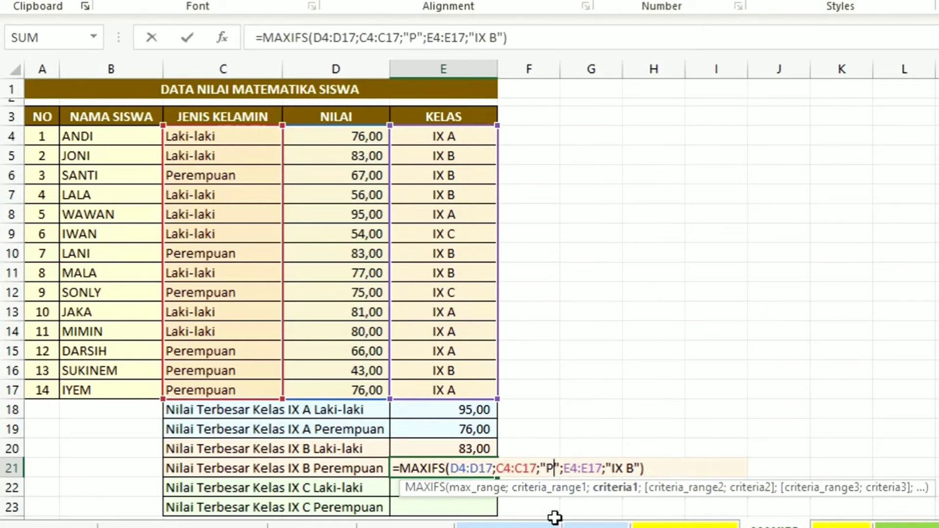
{"action": "type", "text": "uan"}
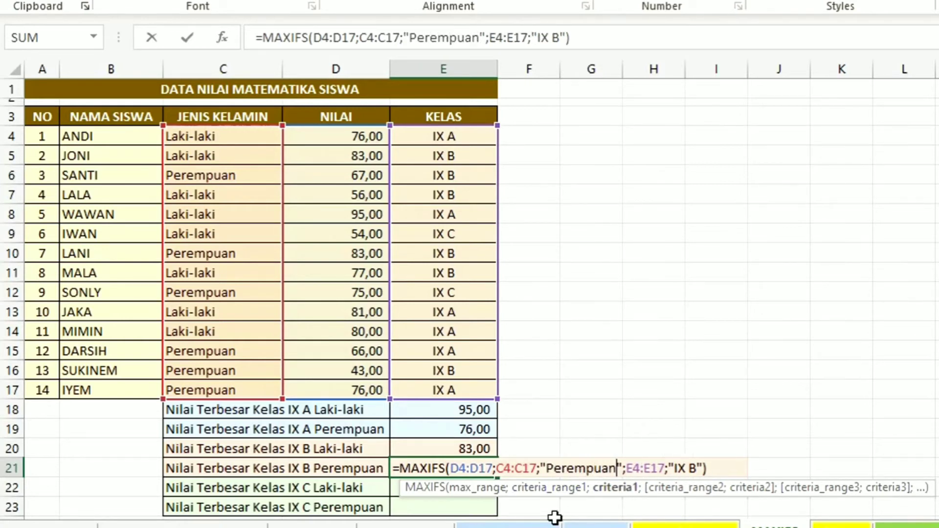
{"action": "key", "text": "Return"}
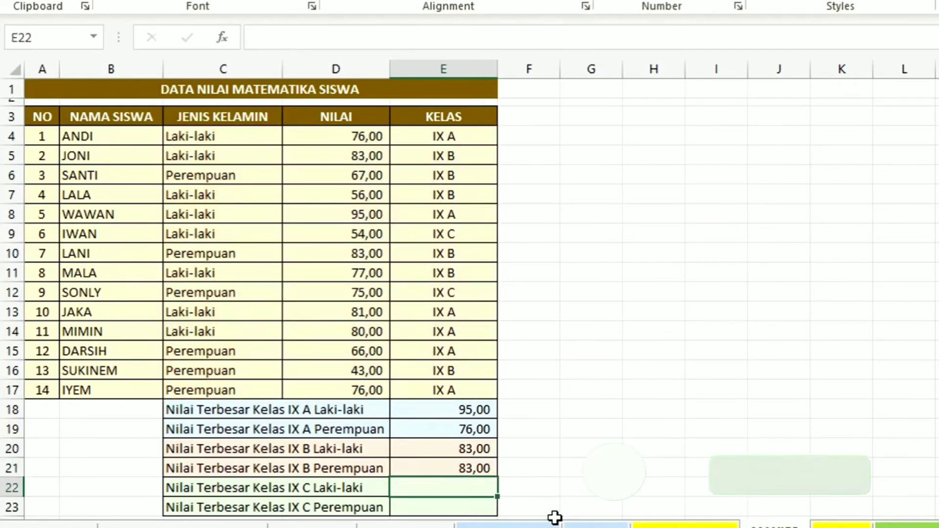
Compare the gender and class criteria in the E20 and E21 formulas
{"action": "left_click", "coordinate": [450, 453]}
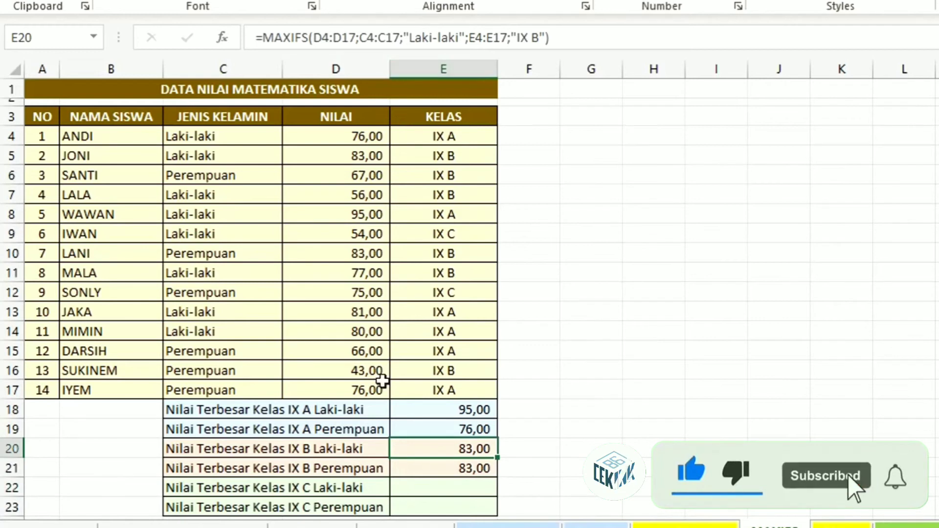
{"action": "left_click", "coordinate": [487, 471]}
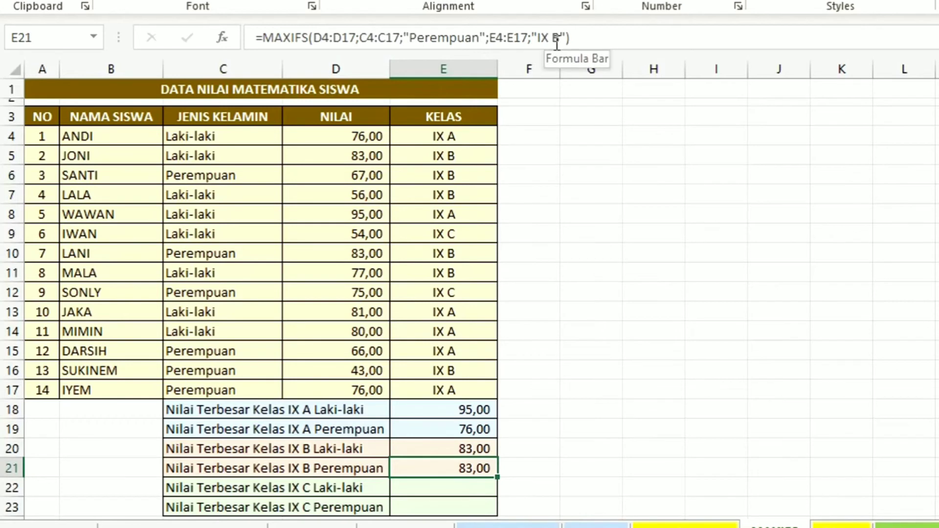
{"action": "left_click", "coordinate": [459, 443]}
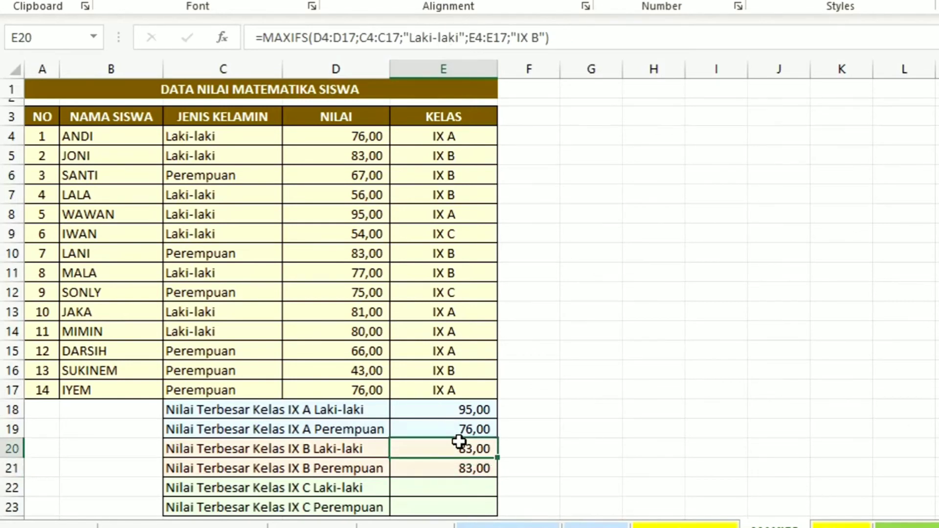
Paste the copied formula text into E22 and change its class criterion to "IX C"
{"action": "left_click", "coordinate": [464, 490]}
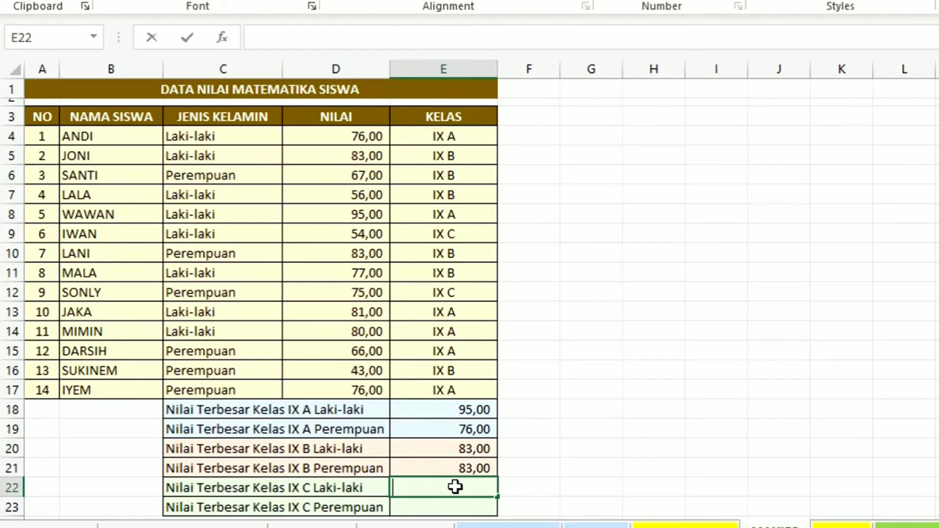
{"action": "type", "text": "=MAXIFS(D4:D17;C4:C17;\"Laki-laki\";E4:E17;\"IX A\")"}
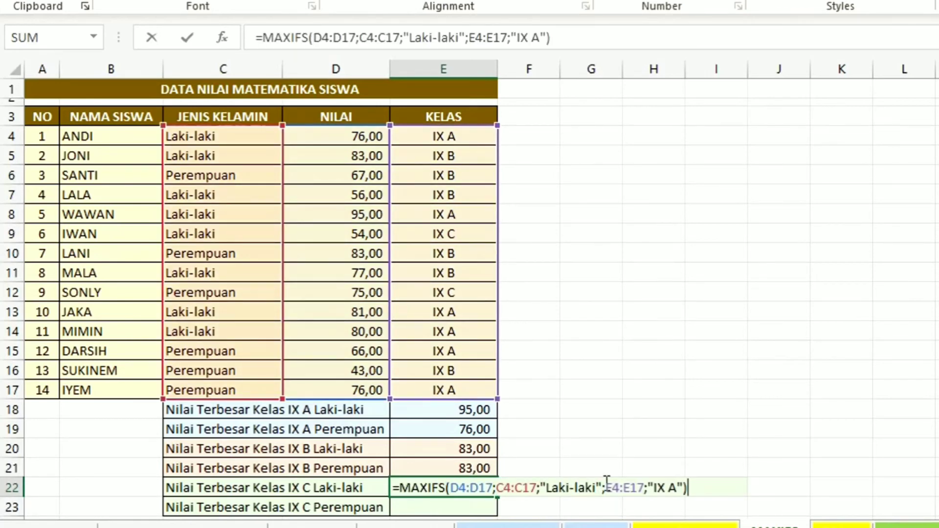
{"action": "left_click", "coordinate": [669, 488]}
{"action": "type", "text": "C"}
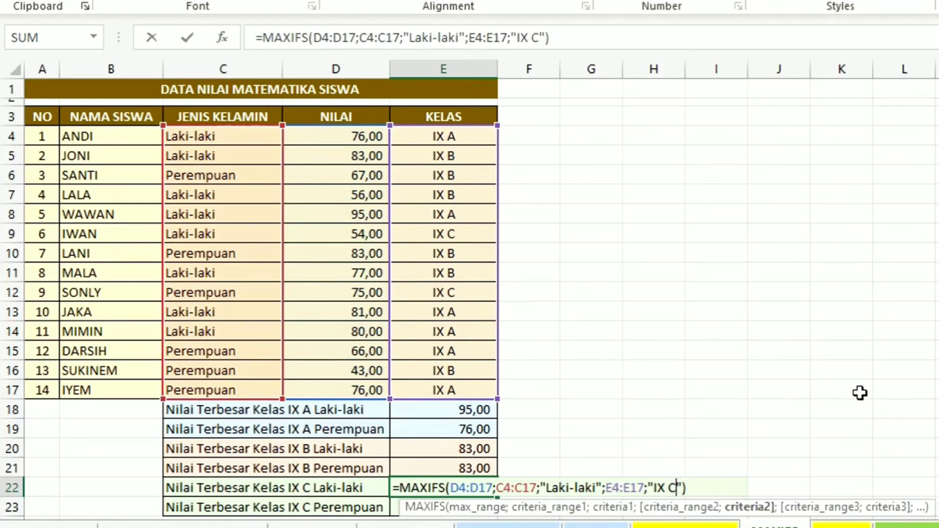
{"action": "key", "text": "Return"}
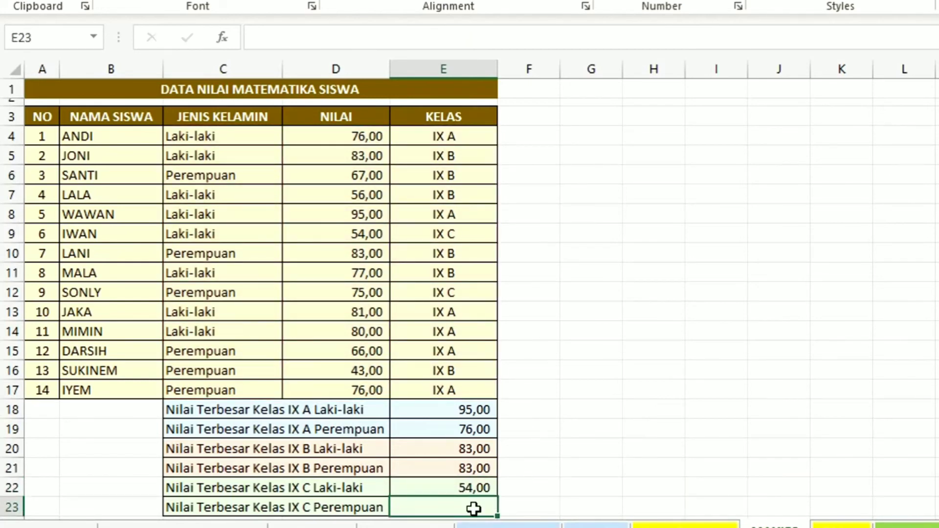
Paste the copied formula text into E23 and change its criteria to gender "Perempuan" and class "IX C"
{"action": "key", "text": "F2"}
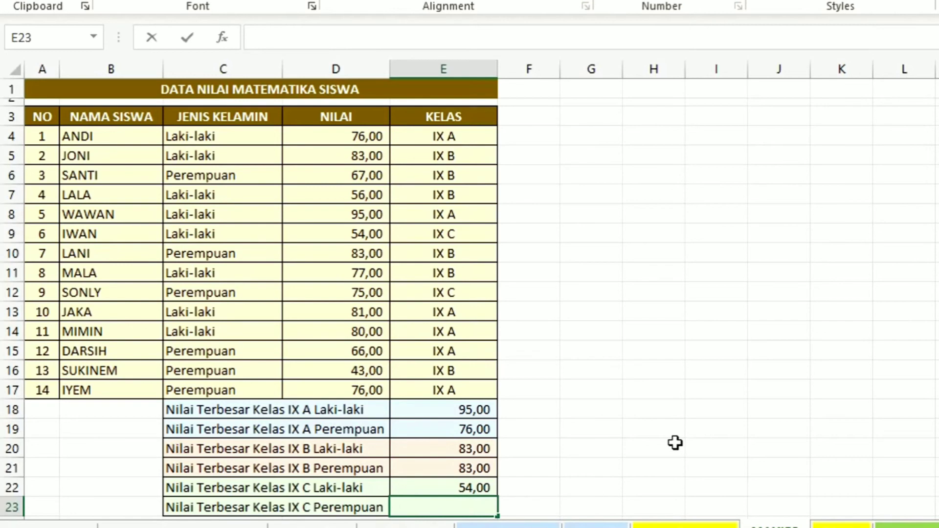
{"action": "type", "text": "=MAXIFS(D4:D17;C4:C17;\"Laki-laki\";E4:E17;\"IX A\")"}
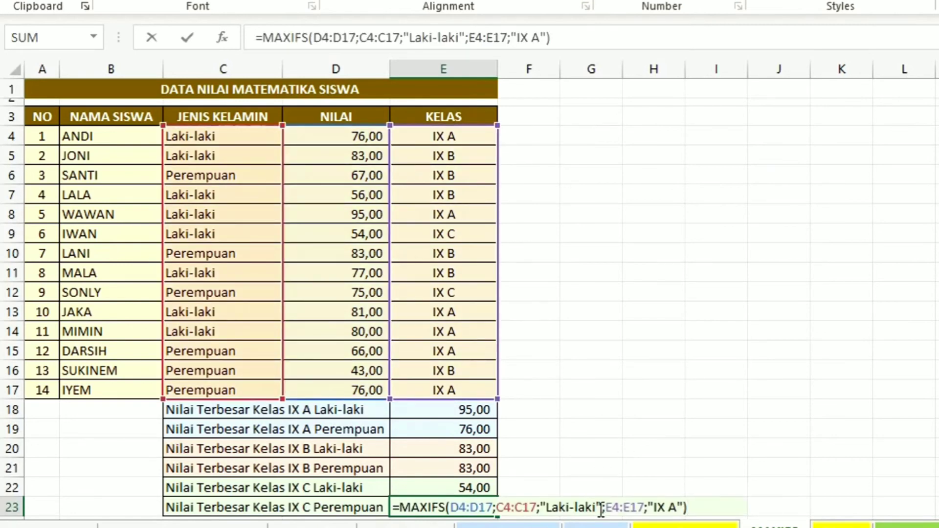
{"action": "left_click_drag", "start_coordinate": [597, 508], "coordinate": [553, 512]}
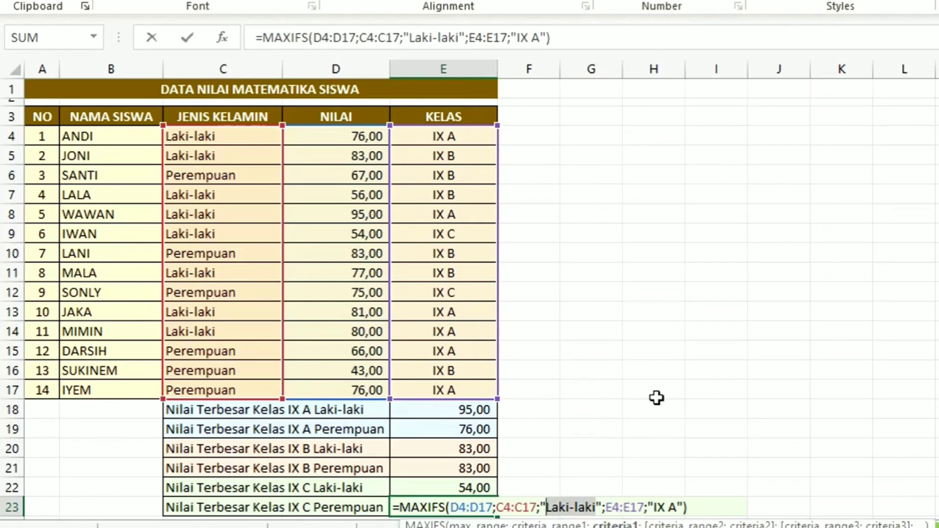
{"action": "type", "text": "Perempuan"}
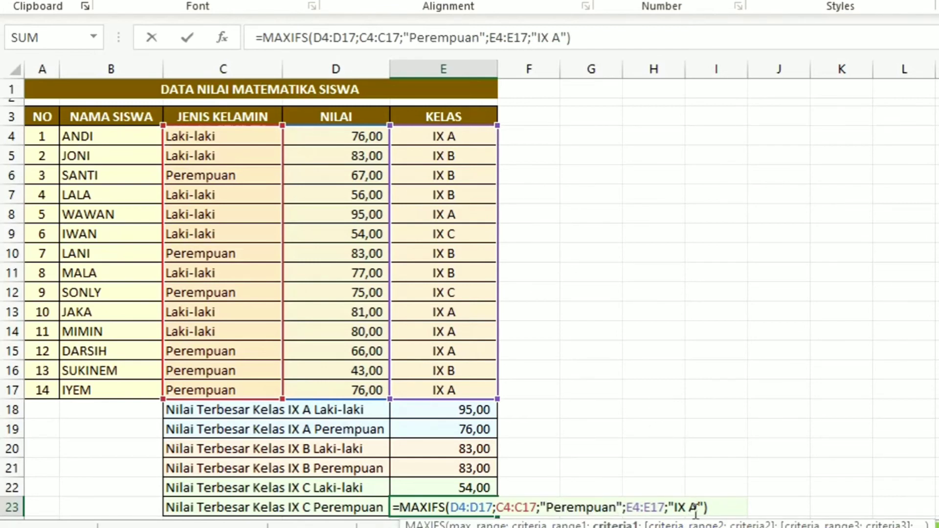
{"action": "mouse_move", "coordinate": [700, 509]}
{"action": "left_mouse_down"}
{"action": "mouse_move", "coordinate": [677, 508]}
{"action": "mouse_move", "coordinate": [688, 509]}
{"action": "left_mouse_up"}
{"action": "type", "text": "C"}
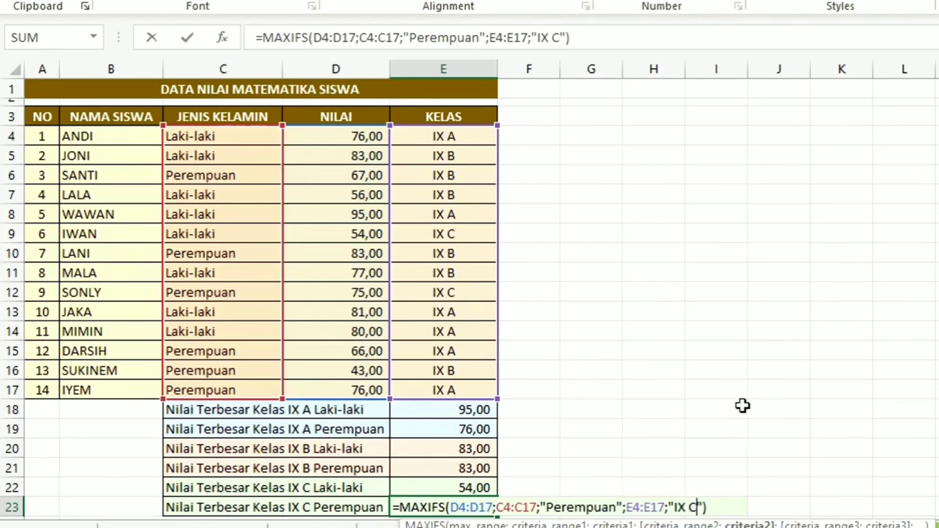
{"action": "key", "text": "Return"}
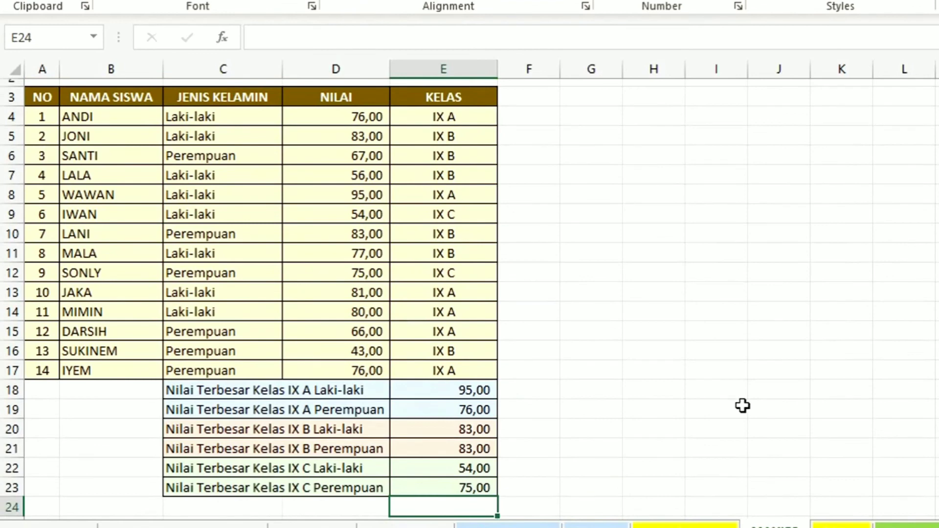
Test the formulas by changing the gender in C7 to "Perempuan" and in C10 to "Laki-laki"
{"action": "scroll", "coordinate": [743, 406], "scroll_direction": "up", "scroll_amount": 1}
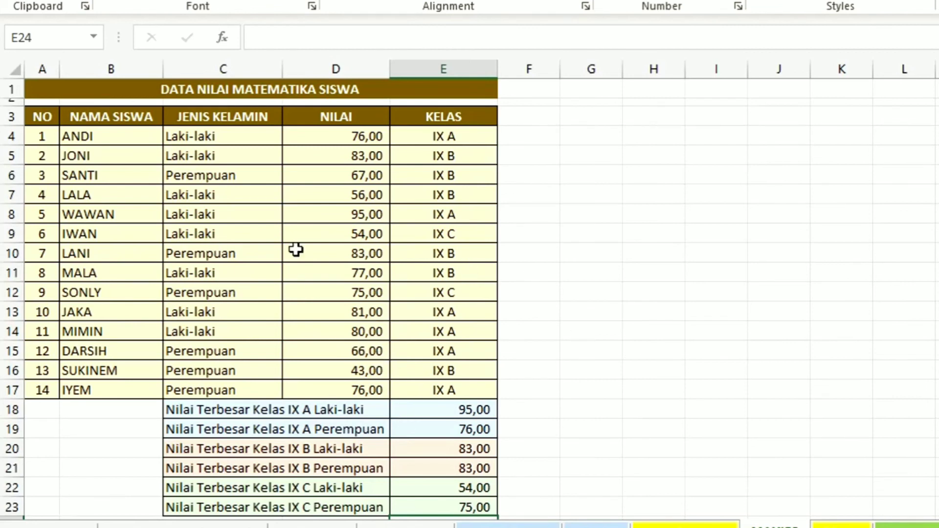
{"action": "left_click", "coordinate": [196, 196]}
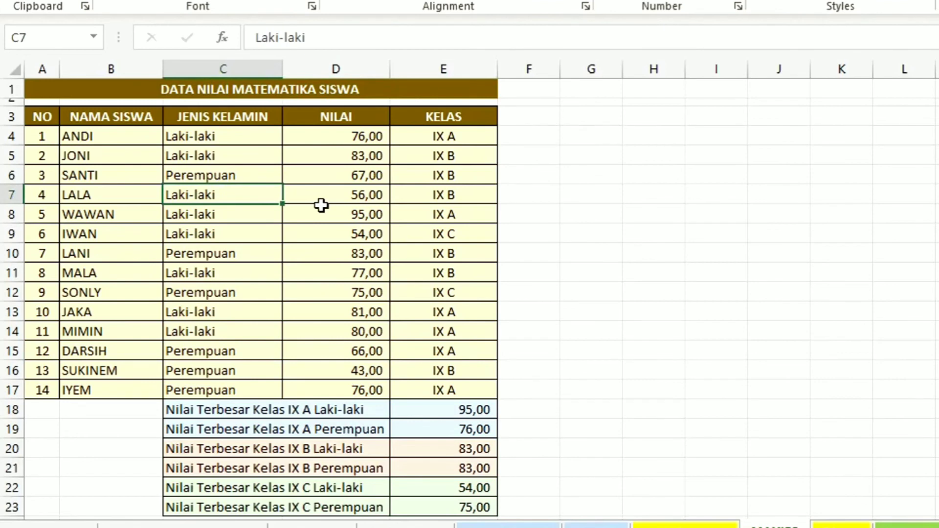
{"action": "type", "text": "Perempuan"}
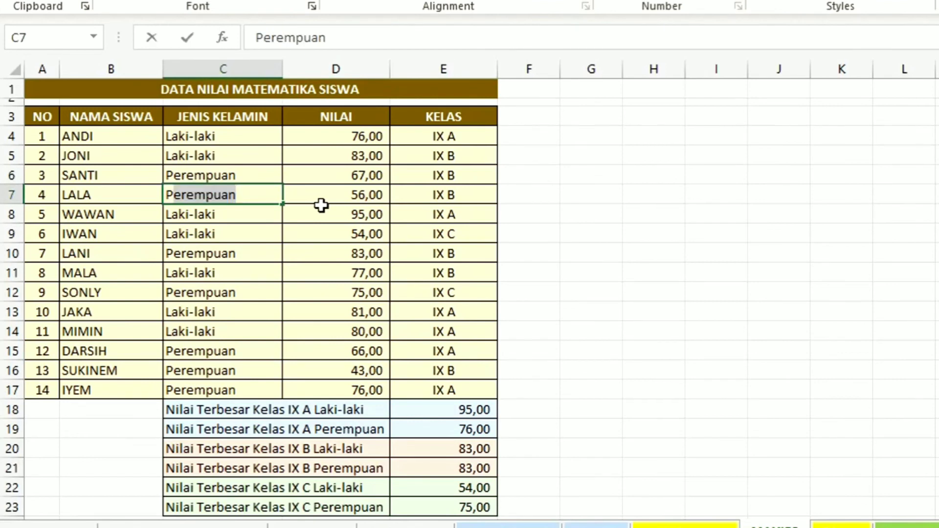
{"action": "key", "text": "Return"}
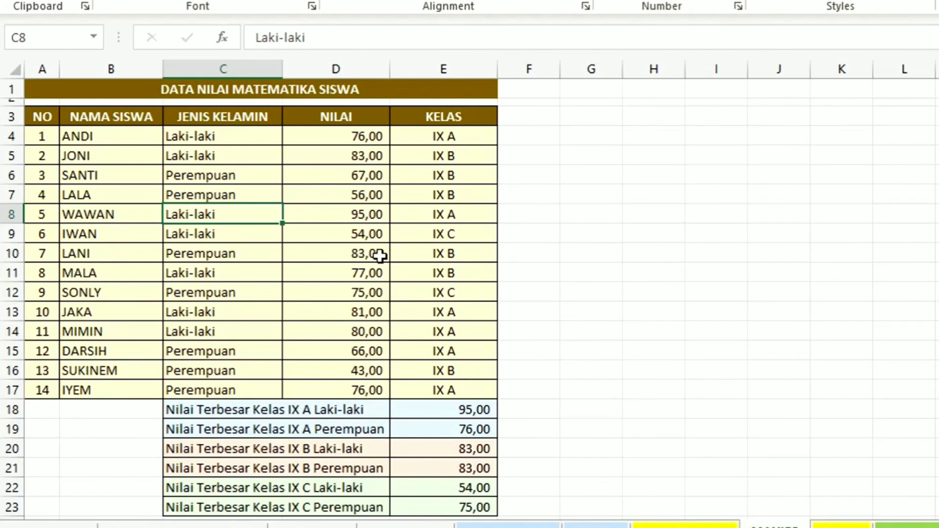
{"action": "left_click", "coordinate": [239, 254]}
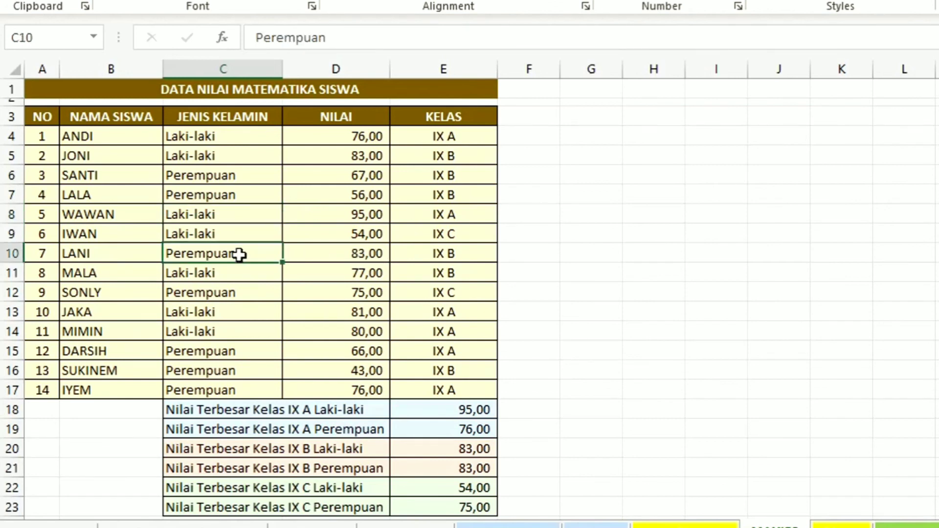
{"action": "type", "text": "Laki-laki"}
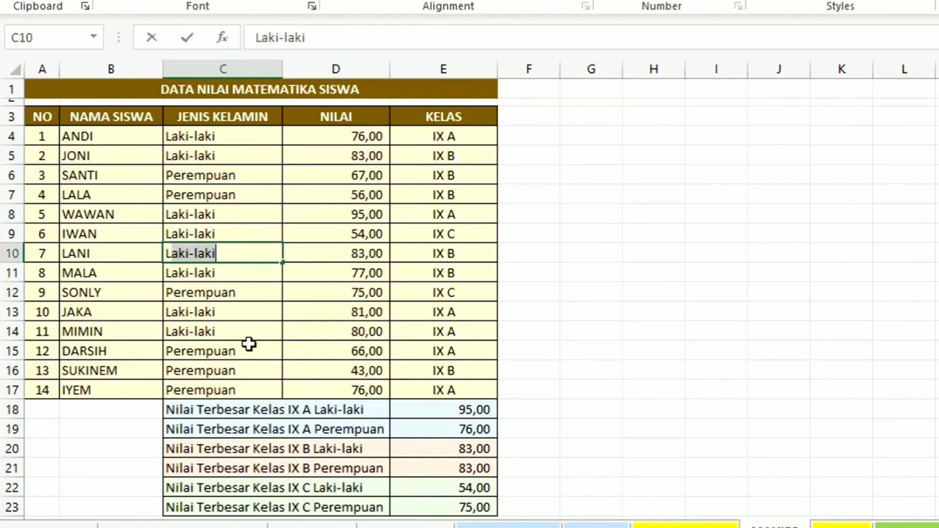
{"action": "key", "text": "Return"}
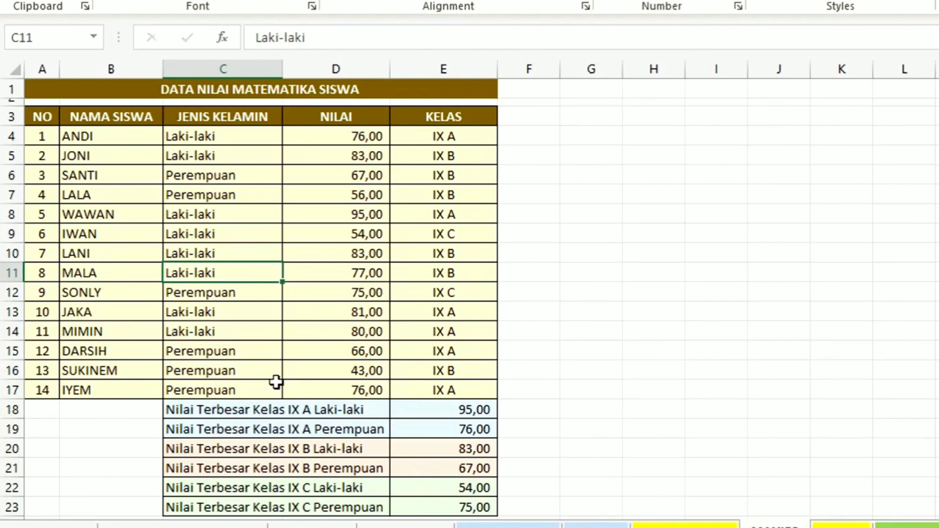
Undo the two test changes to the genders in C10 and C7
{"action": "key", "text": "ctrl+z"}
{"action": "key", "text": "ctrl+z"}
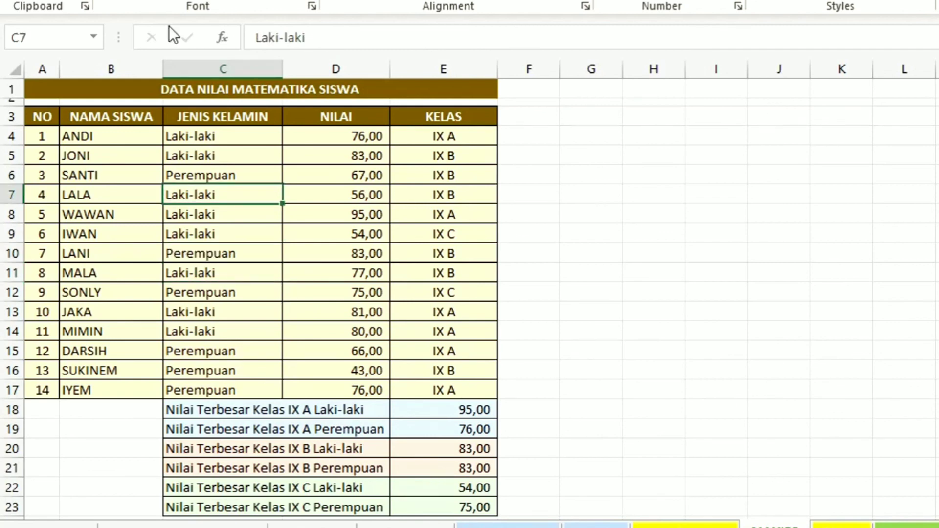